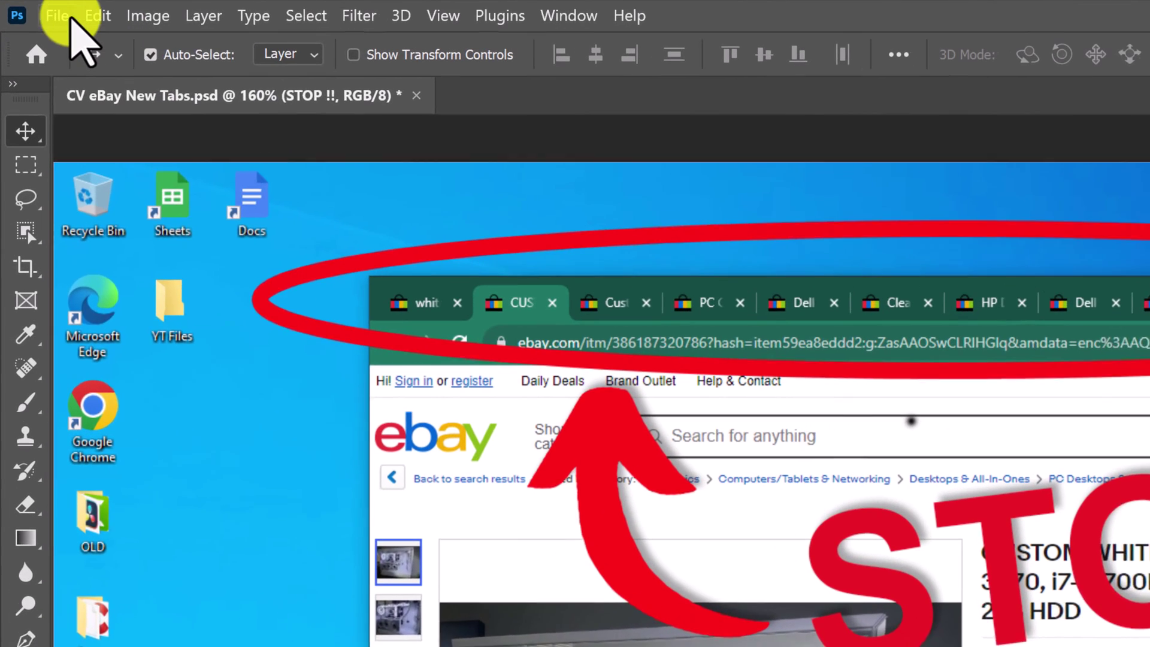
Attempt to save over CV eBay New Tabs.psd, confirm the replace and dismiss the could-not-save error
left_click(34, 10)
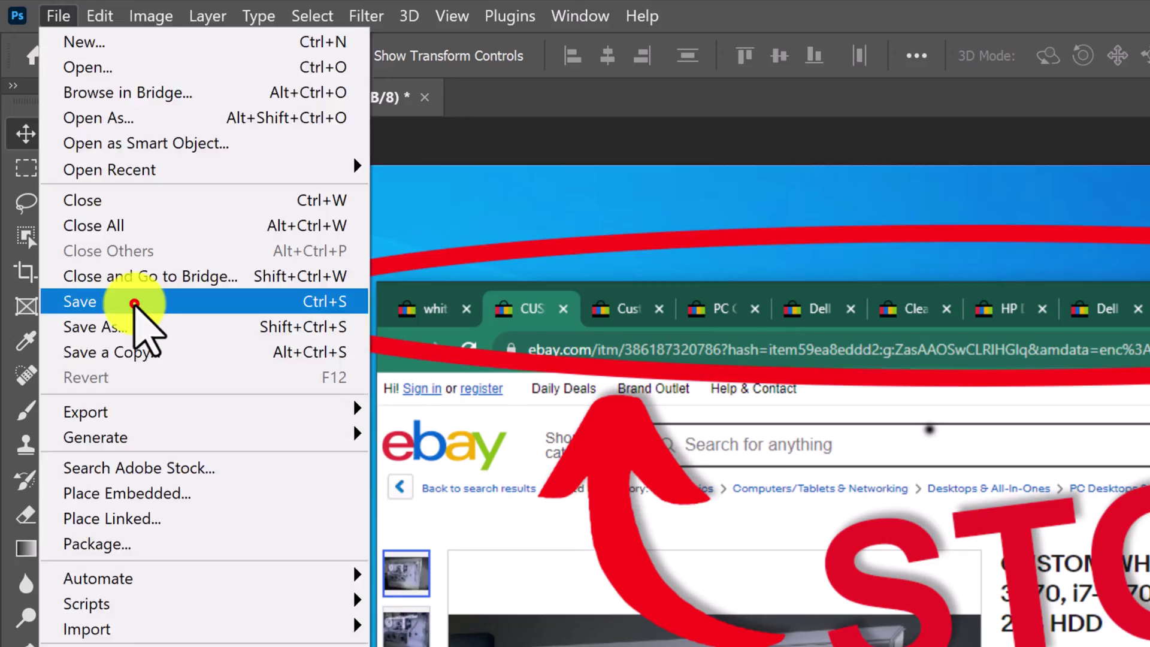
left_click(133, 305)
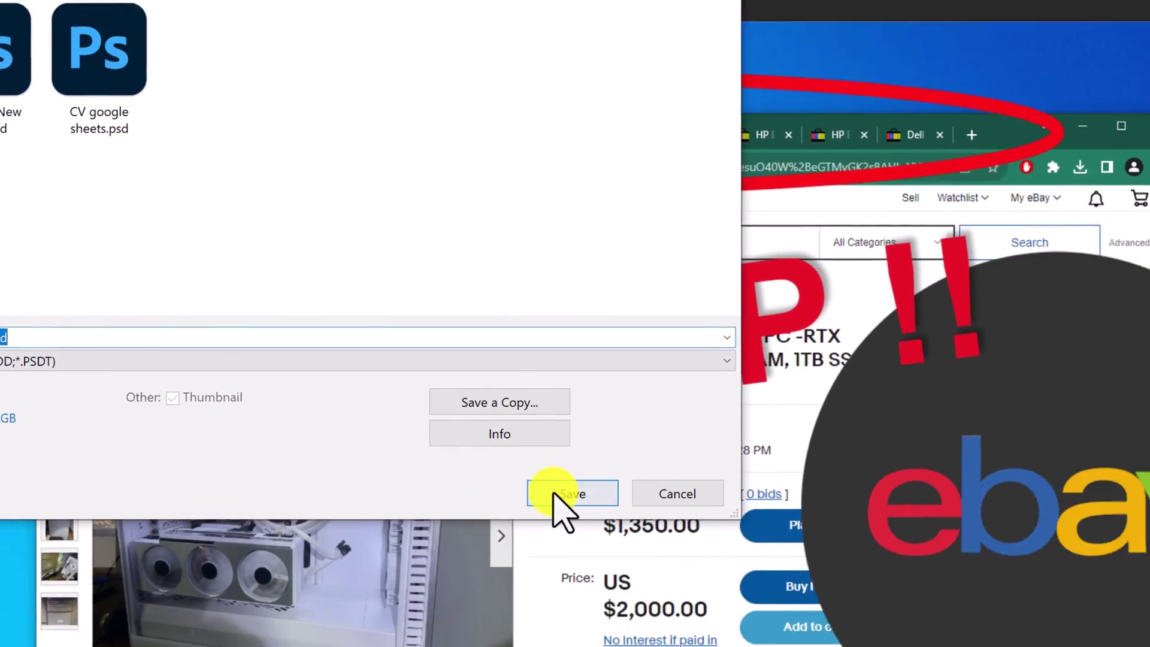
left_click(822, 599)
left_click(644, 407)
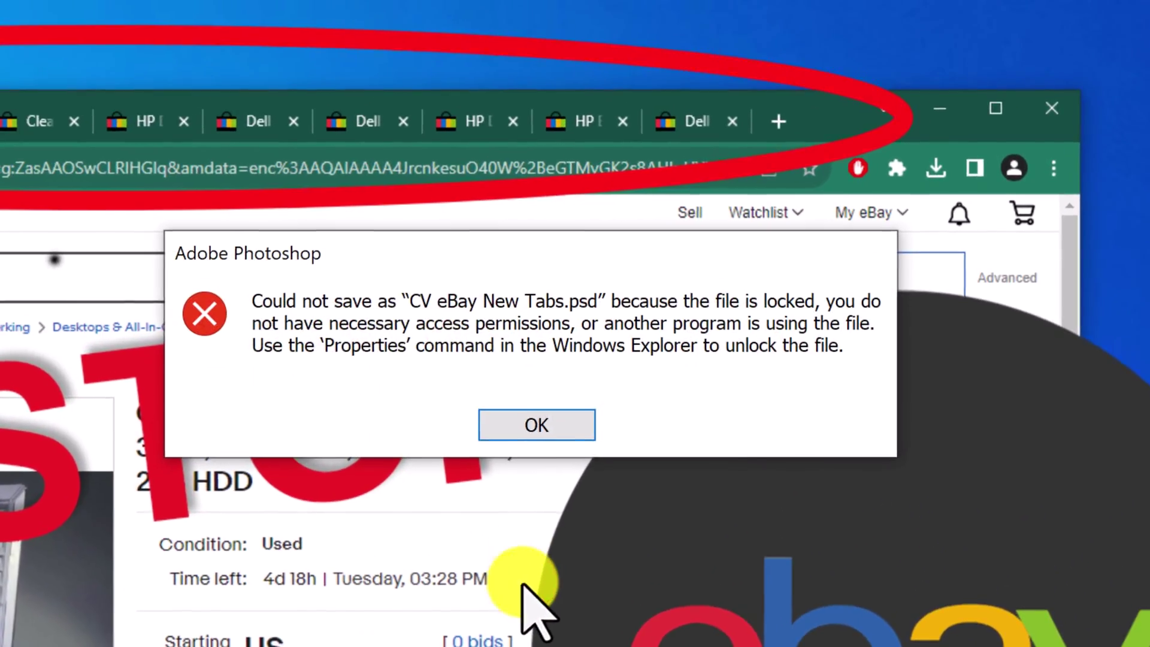
left_click(536, 428)
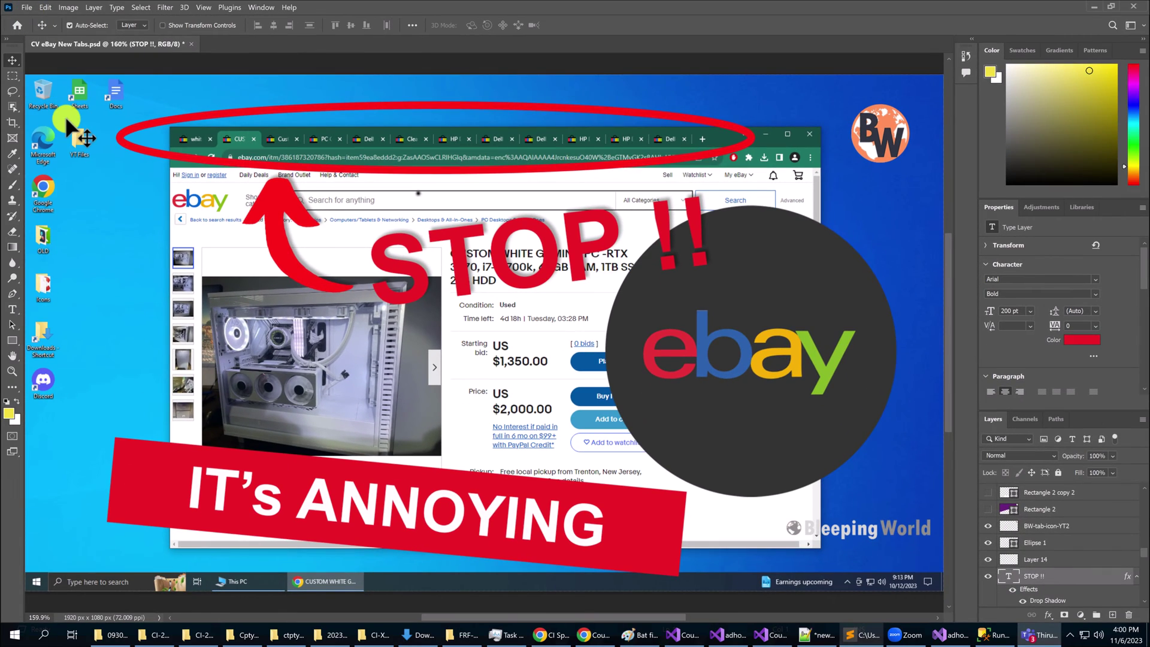
Merge visible layers, then retry Save As over the existing PSD and confirm the replace again
key("ctrl+alt+shift+e")
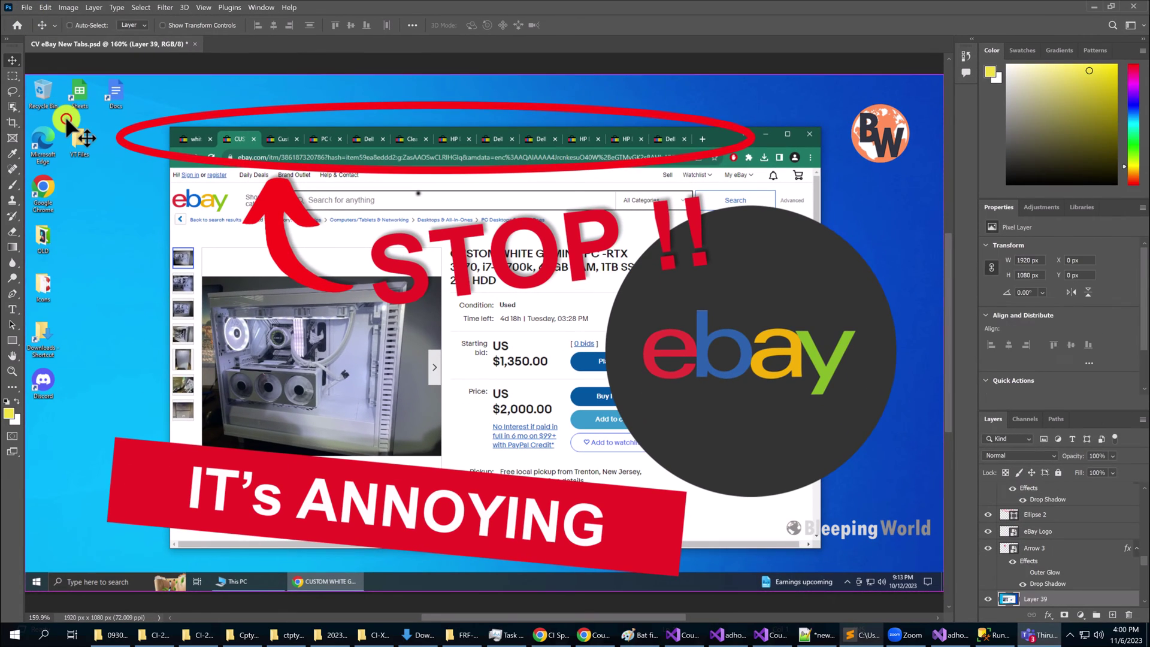
key("ctrl+shift+s")
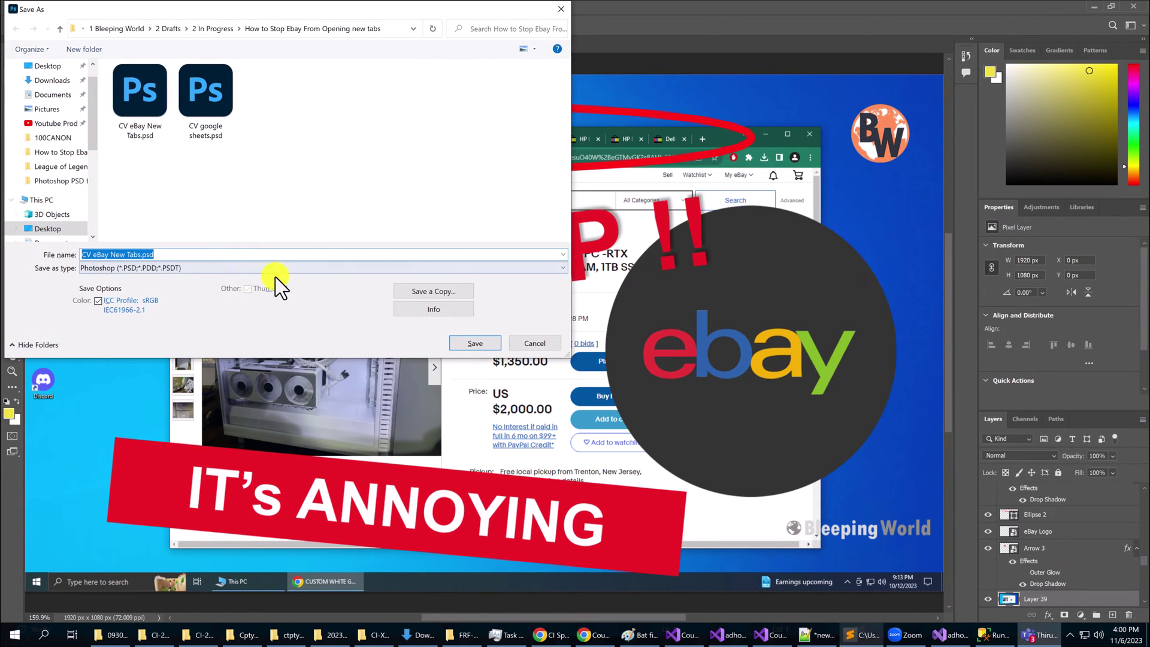
left_click(489, 342)
left_click(595, 317)
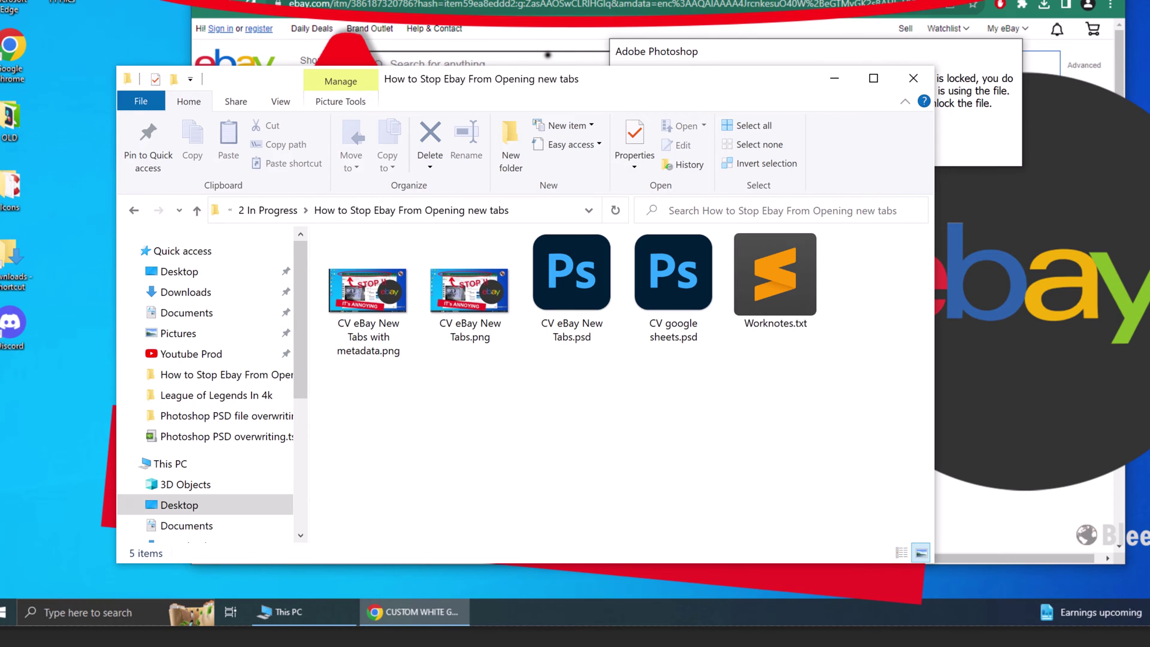
View the properties of CV eBay New Tabs.psd from its right-click menu in File Explorer
left_click(555, 340)
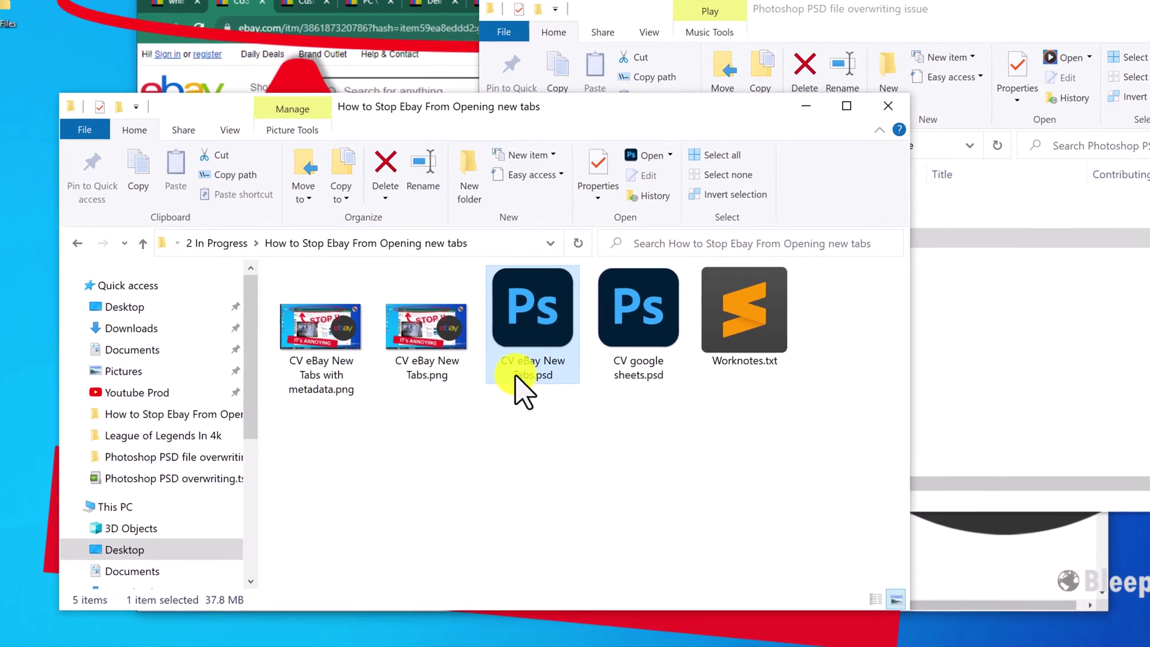
right_click(556, 340)
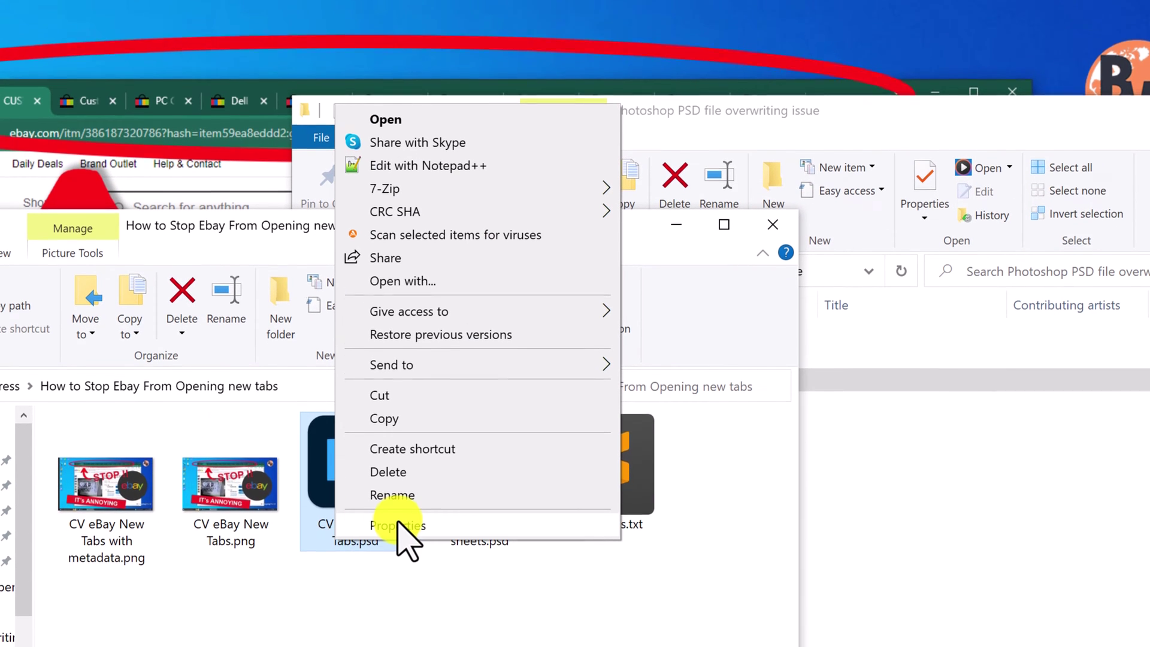
left_click(398, 532)
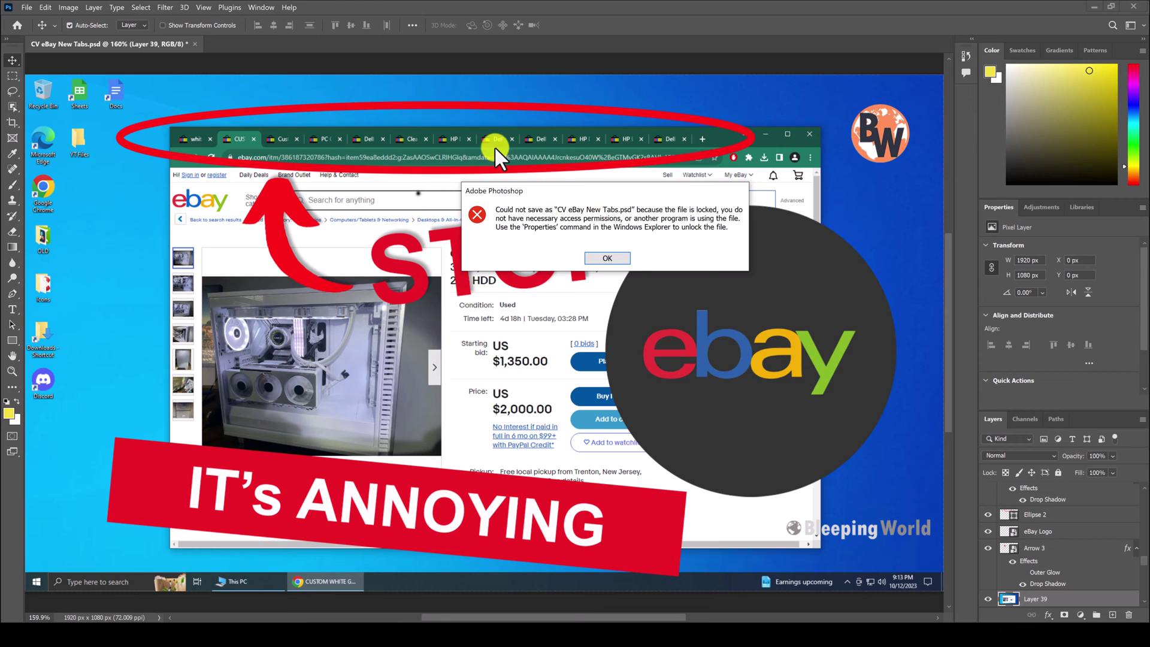
Dismiss Photoshop's could-not-save locked-file error
key("Return")
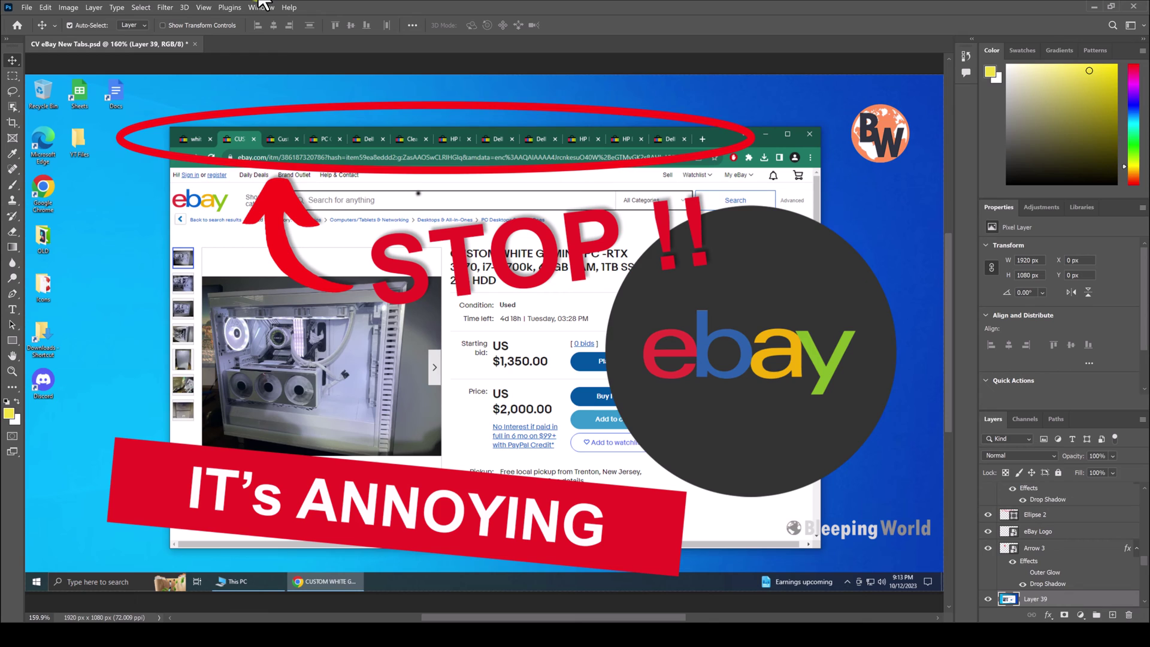
Launch Avast Free Antivirus from Windows search and go to Protection > Core Shields
left_click(99, 629)
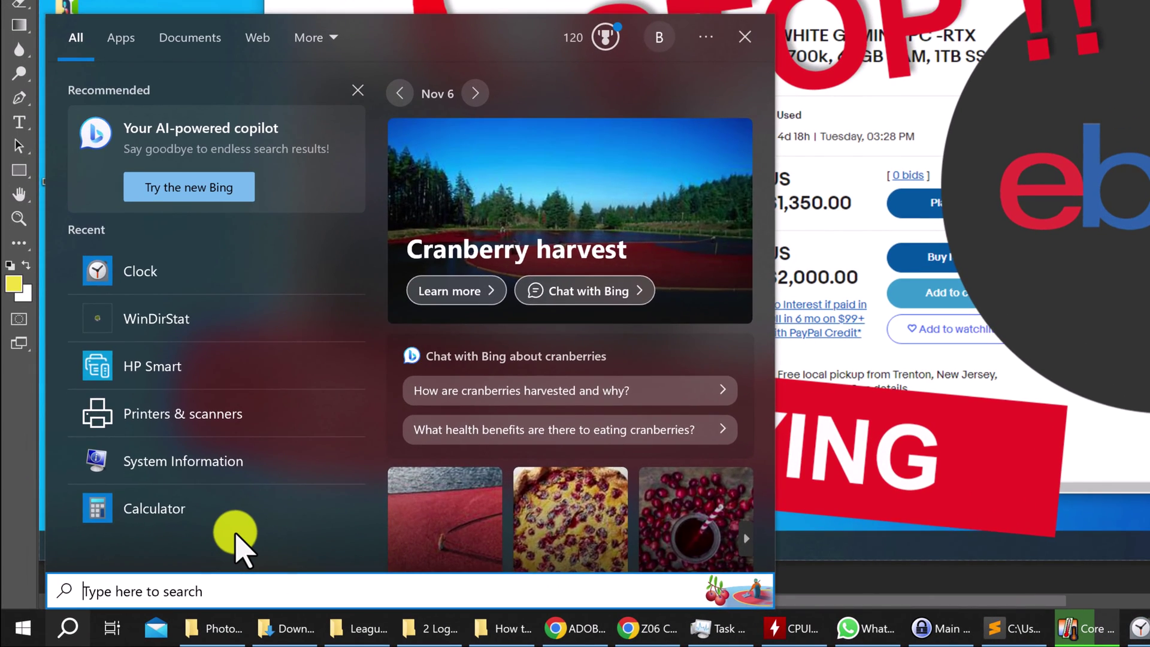
type("a")
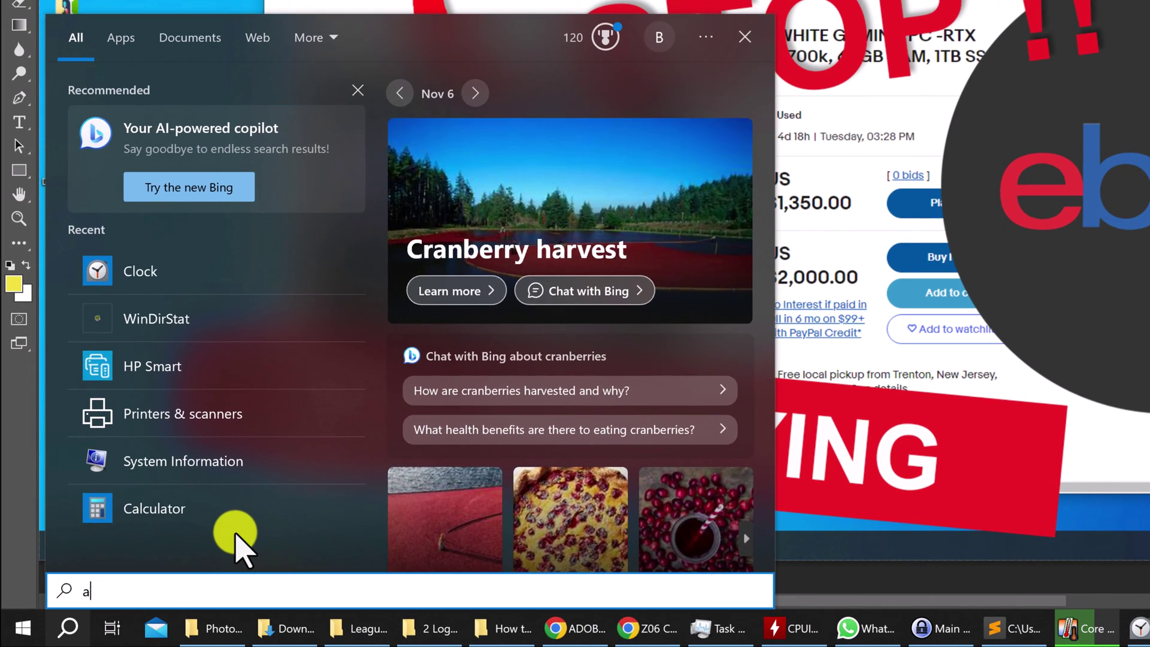
type("vast")
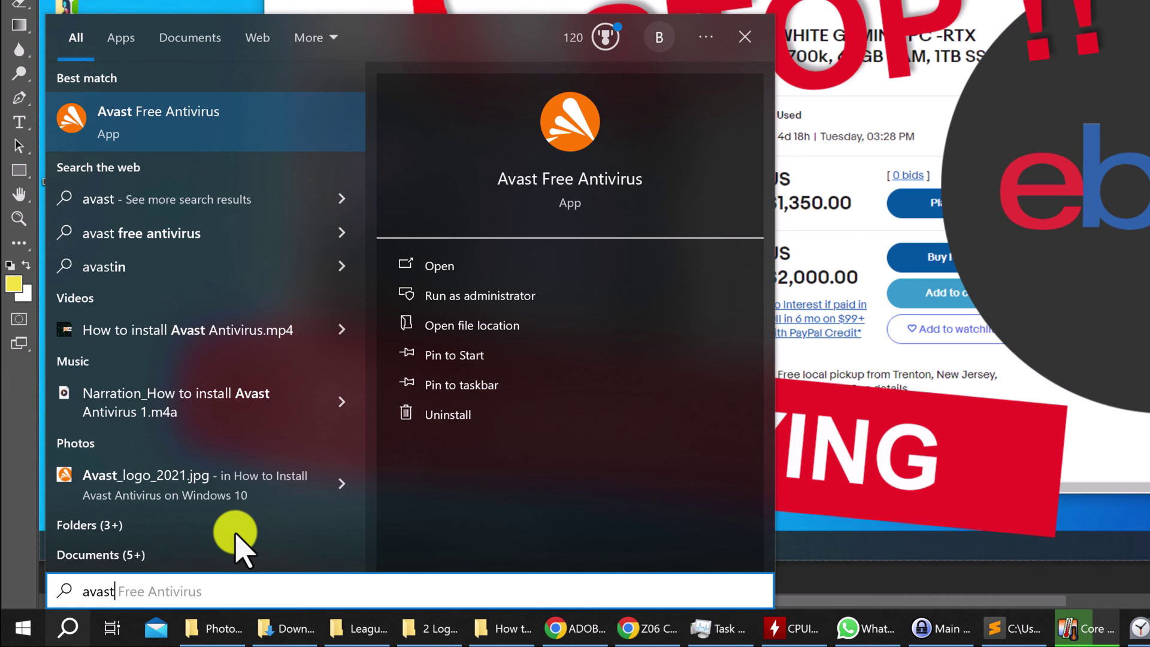
type(" f")
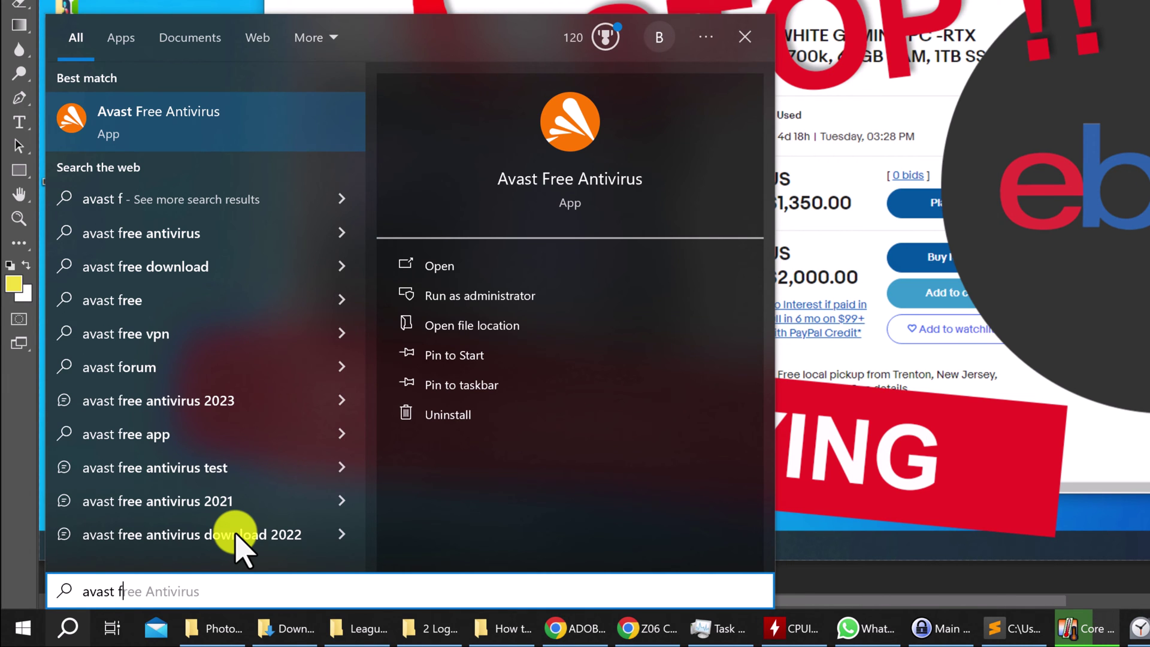
left_click(149, 124)
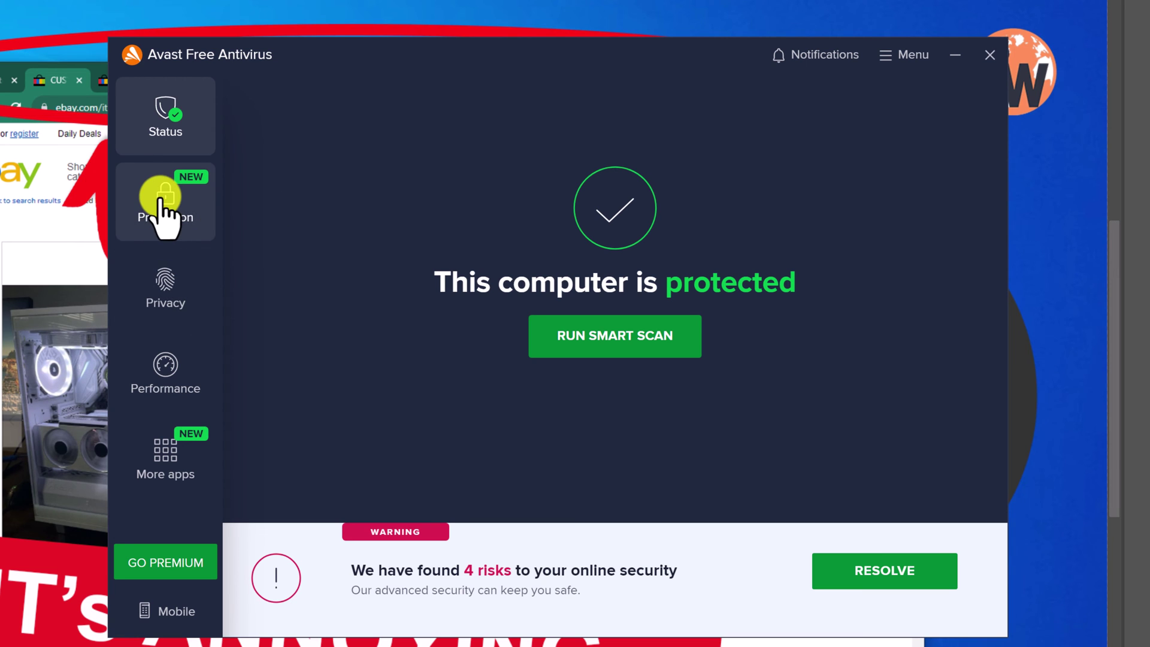
left_click(163, 225)
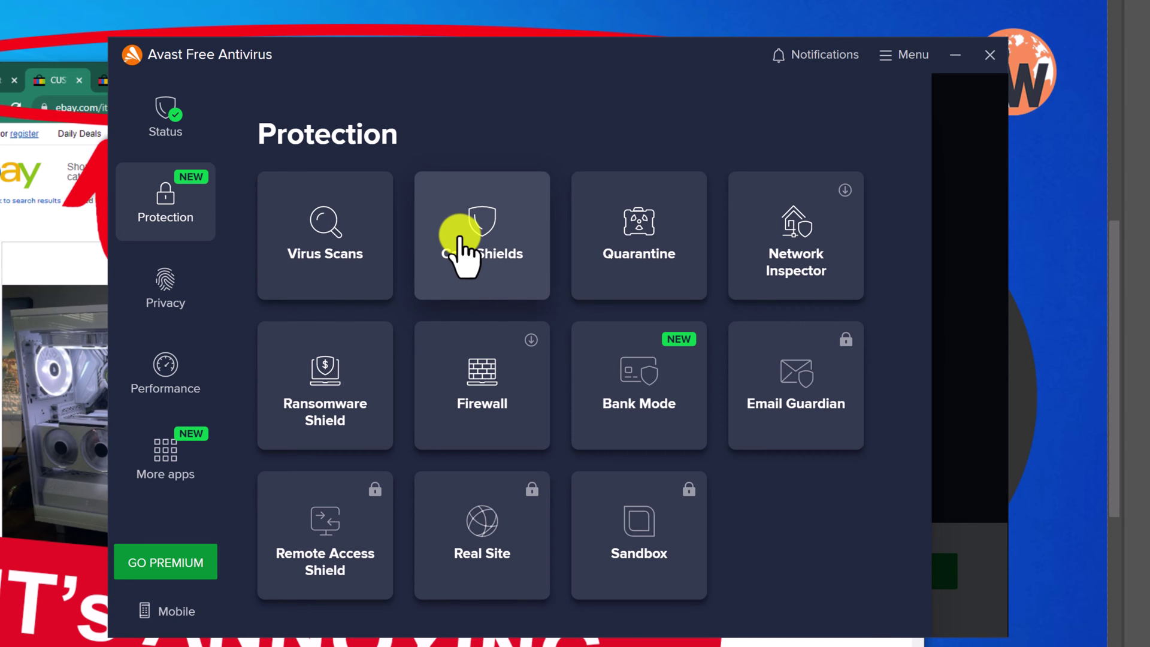
left_click(460, 237)
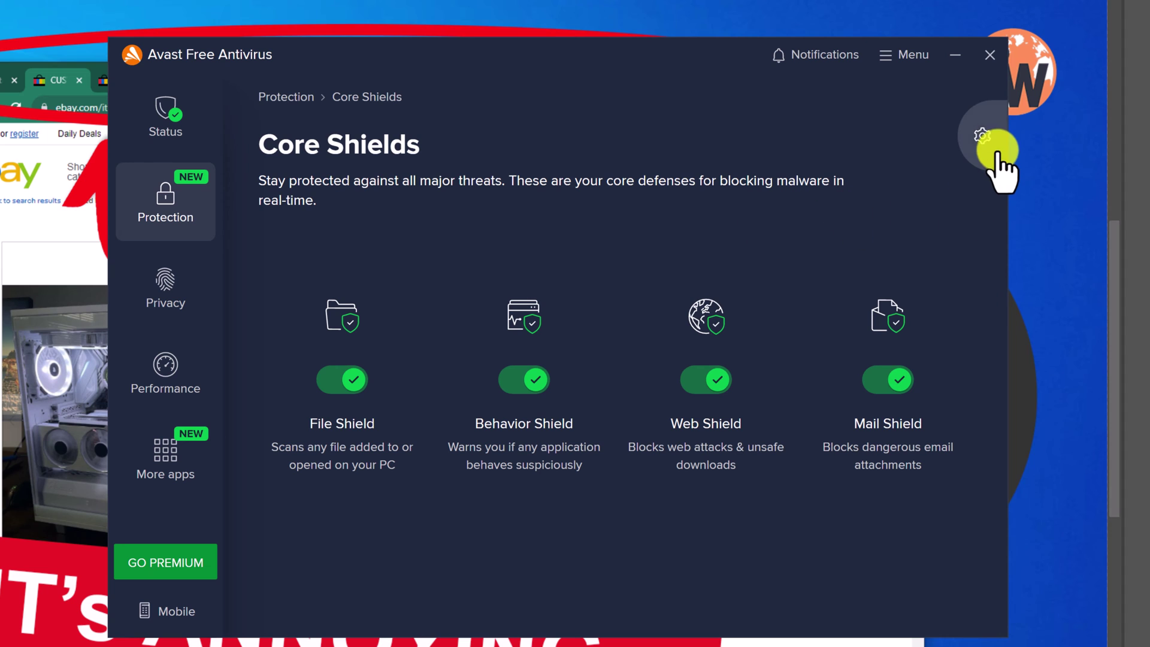
Enter Avast's settings and switch to the General section
left_click(991, 135)
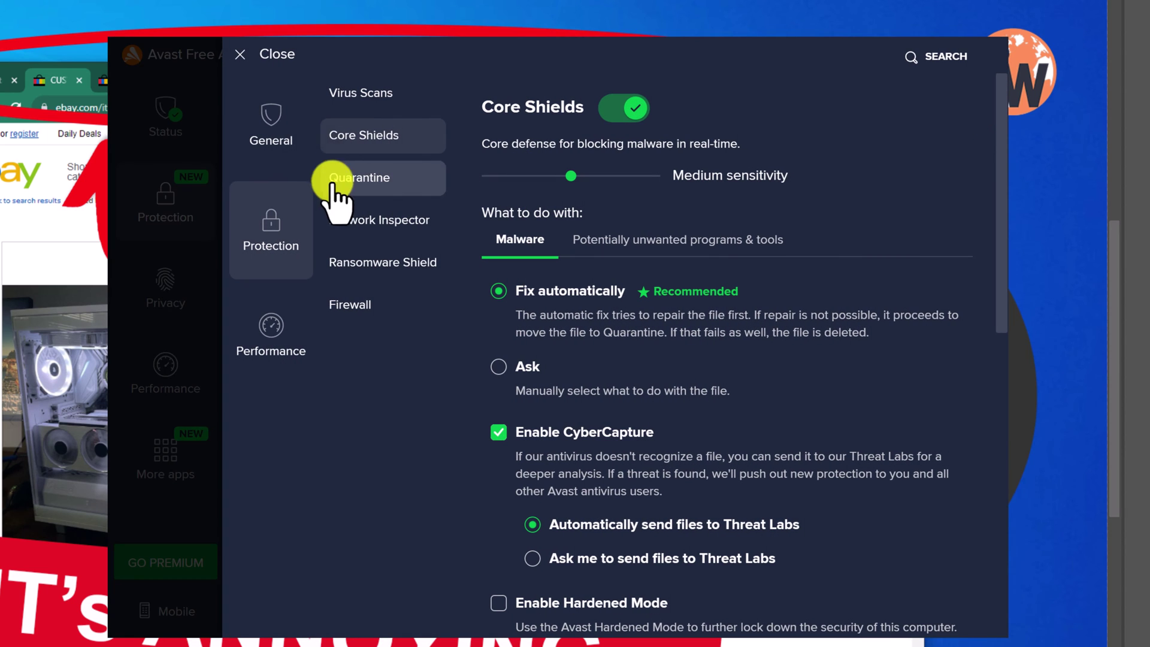
left_click(281, 146)
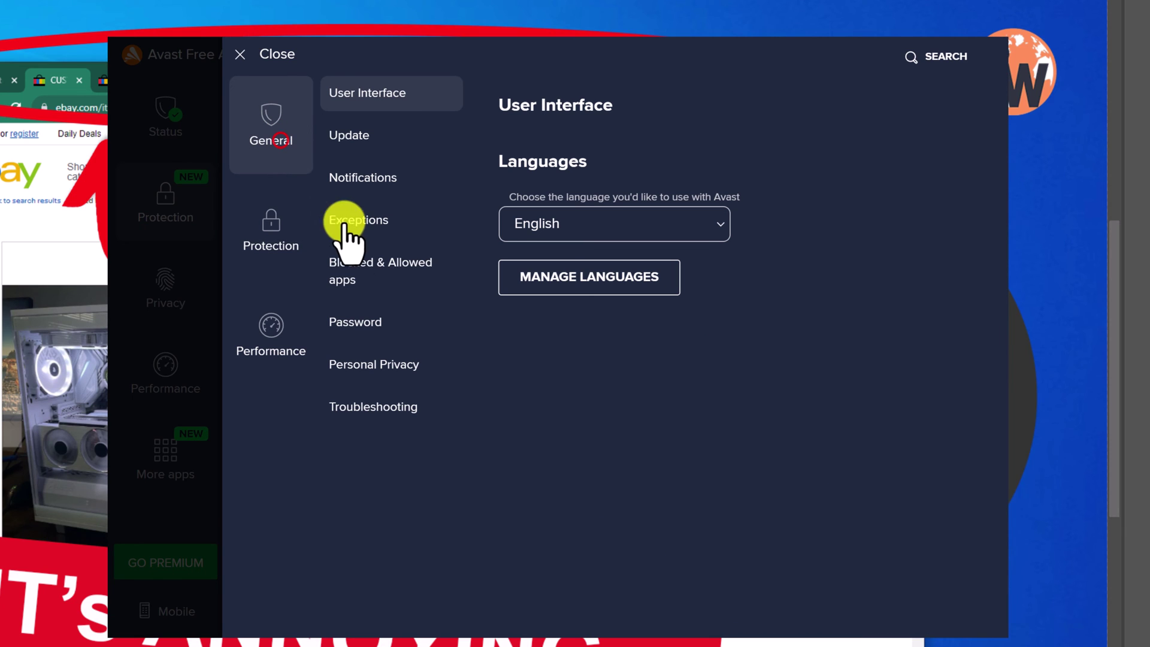
In Blocked & Allowed apps, remove the Adobe Photoshop 2023 entry from the blocked list
left_click(388, 280)
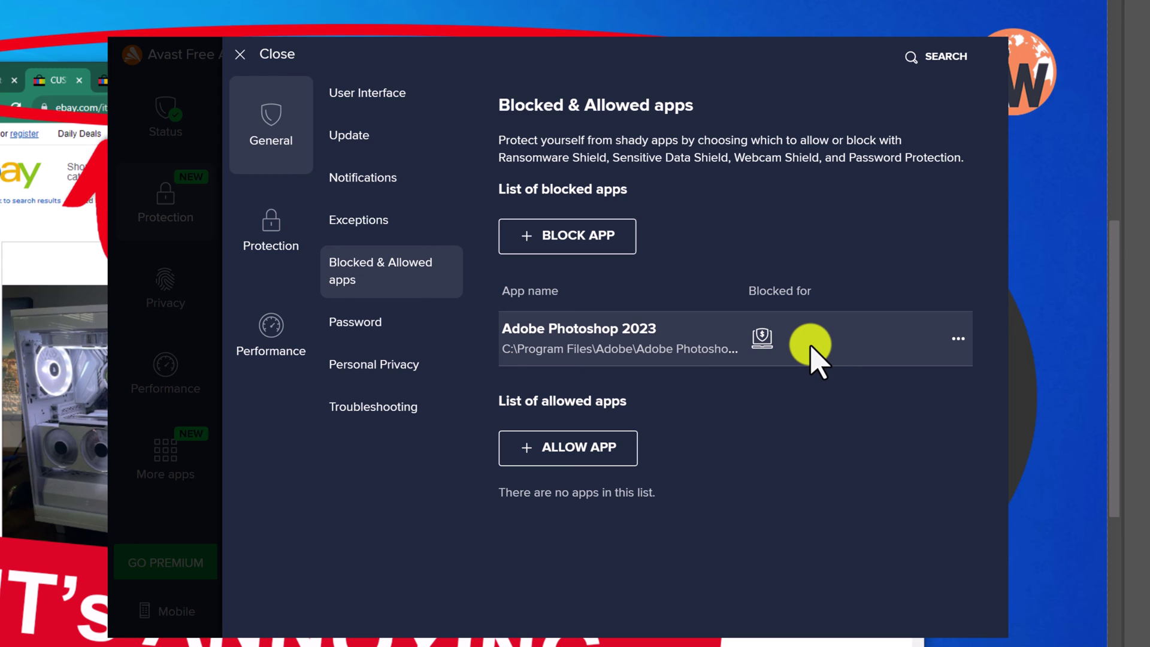
left_click(958, 346)
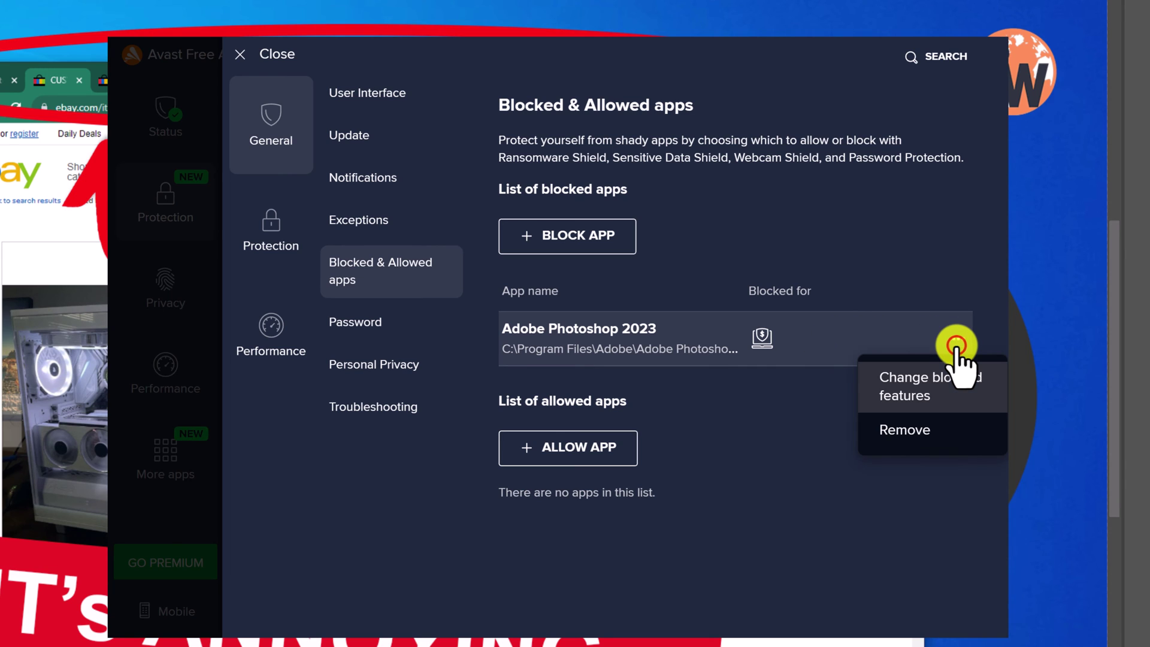
left_click(939, 438)
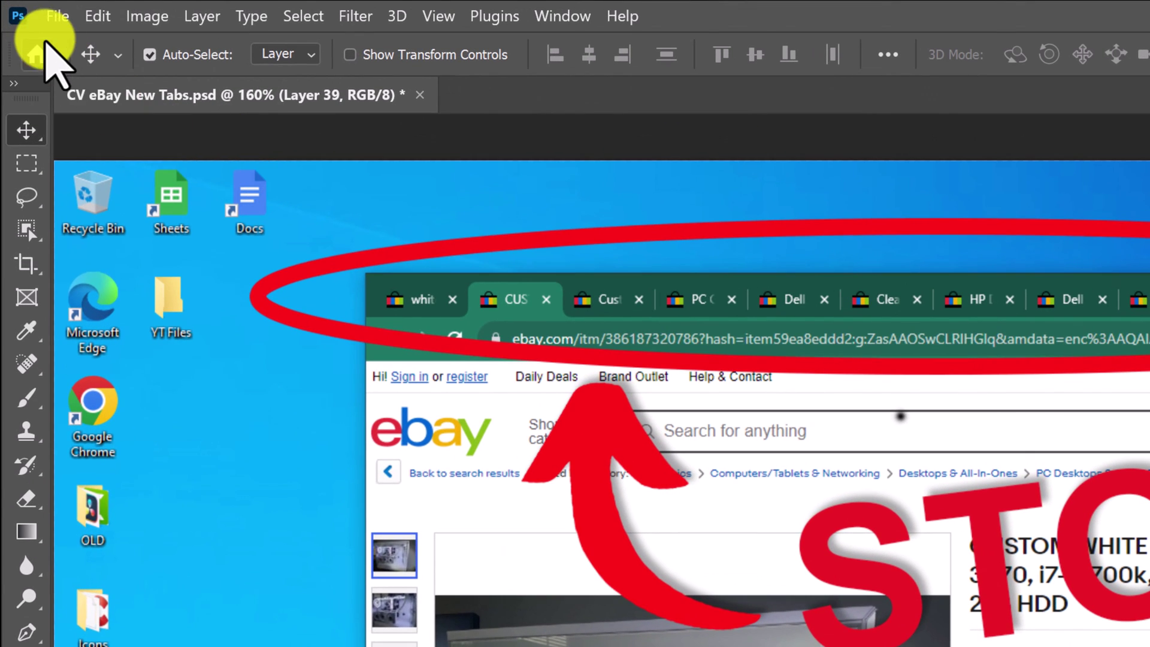
Save As over the existing CV eBay New Tabs.psd and confirm replacing it
left_click(47, 15)
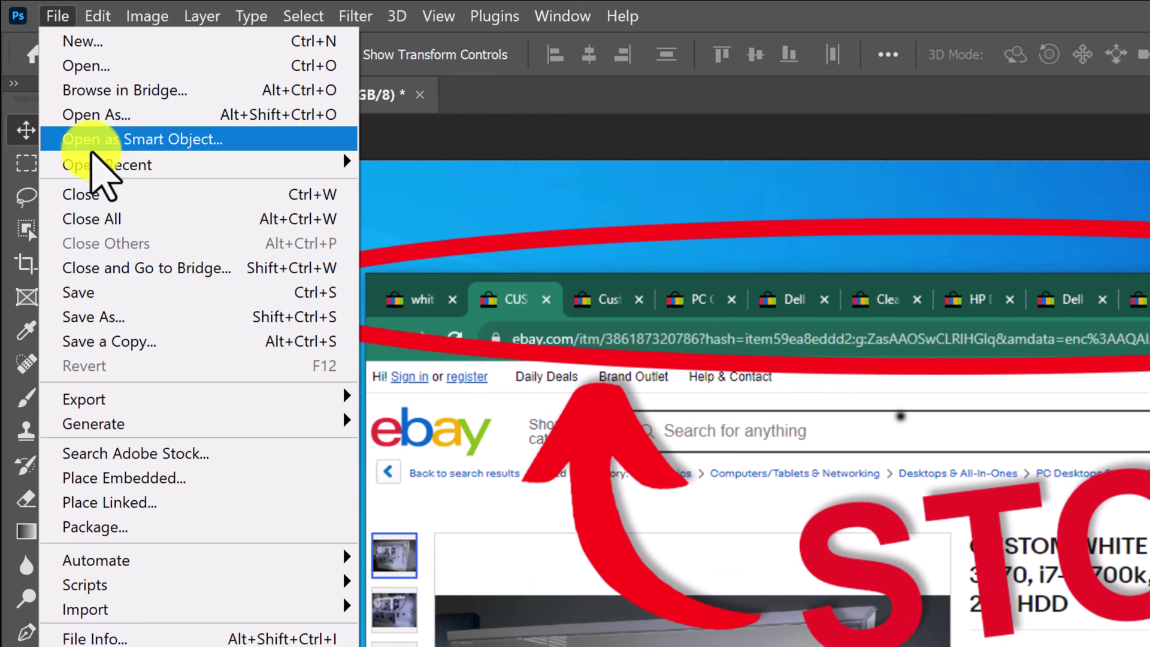
left_click(103, 316)
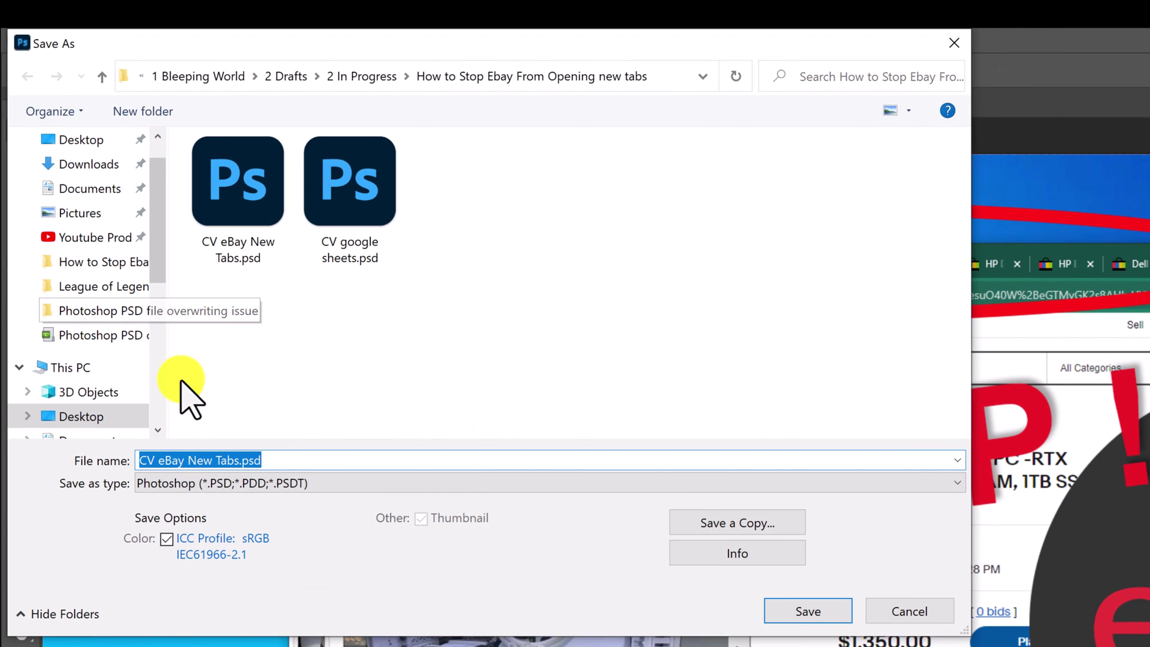
left_click(239, 254)
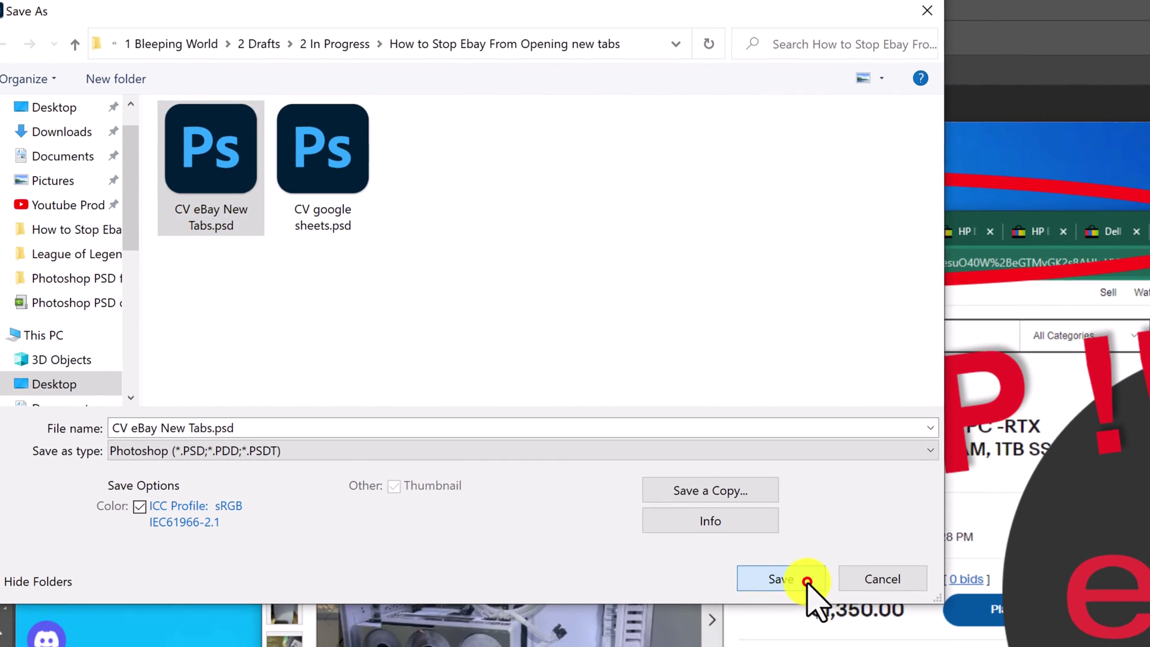
left_click(835, 615)
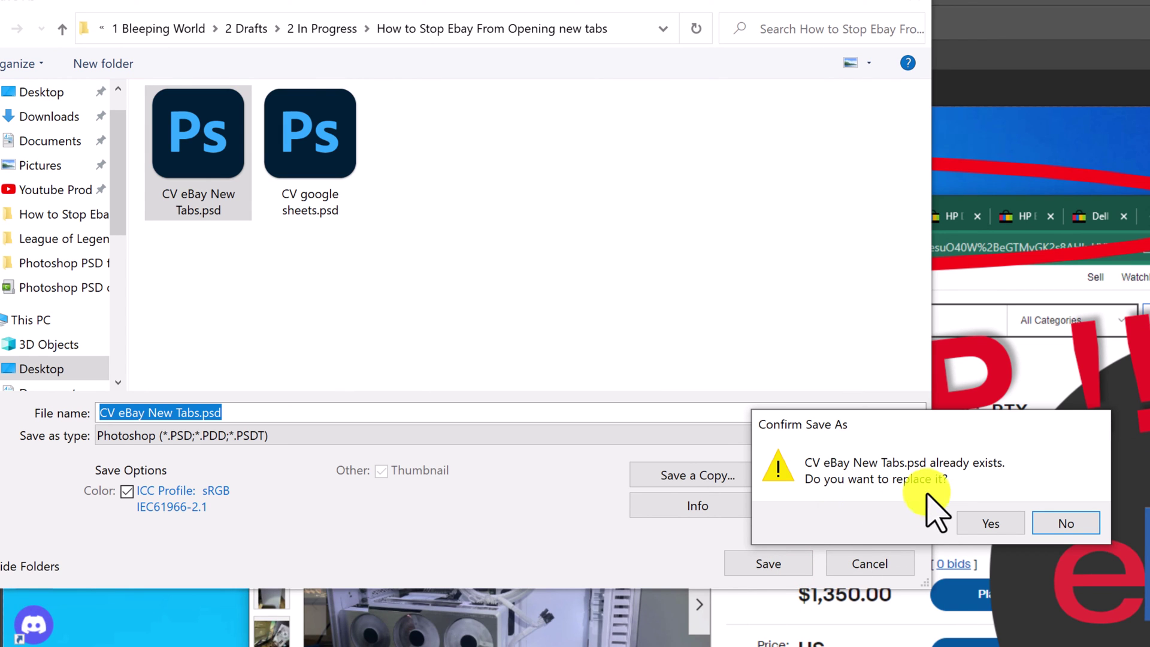
left_click(962, 527)
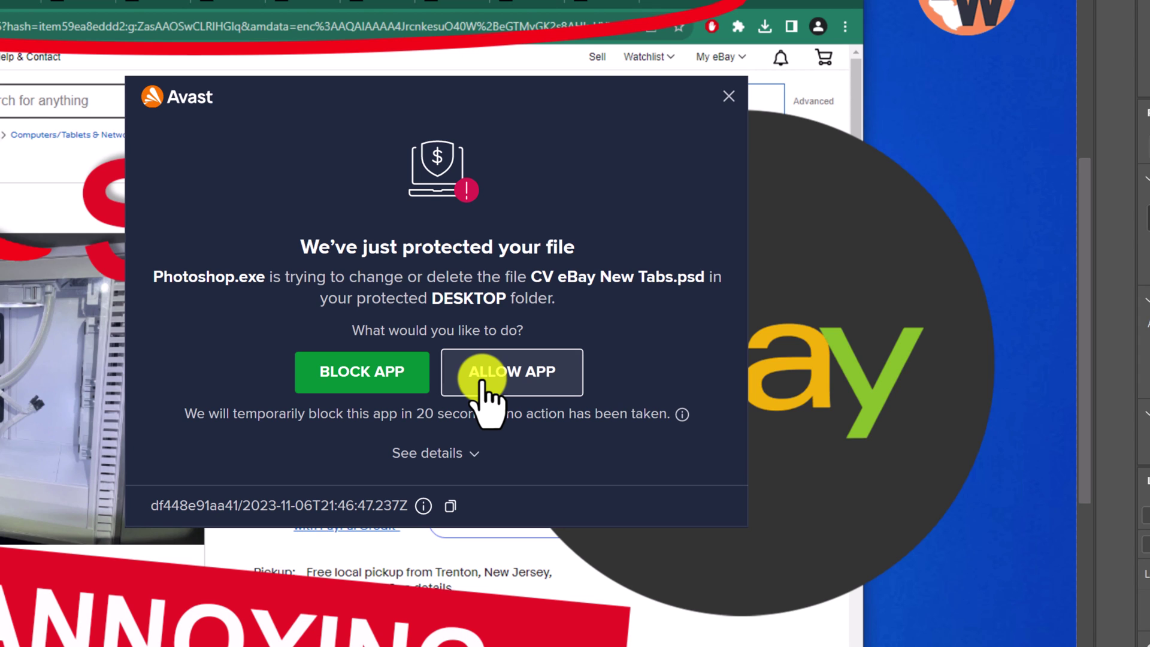
Allow Photoshop.exe to modify the protected Desktop PSD and dismiss Avast's confirmation
left_click(482, 382)
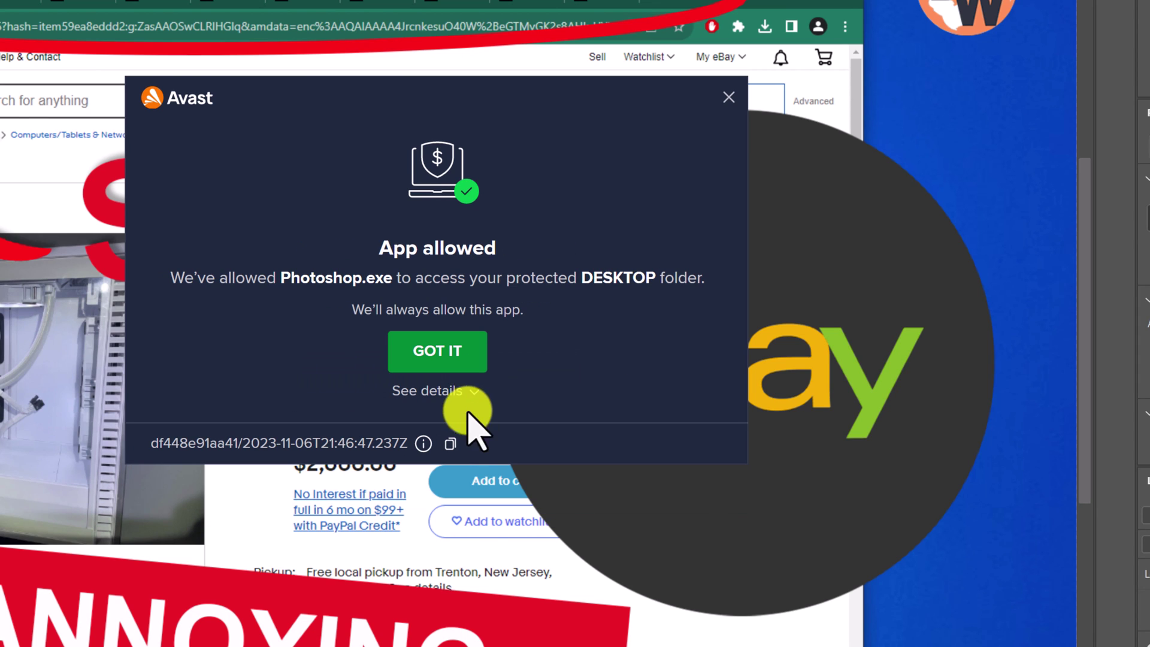
left_click(430, 355)
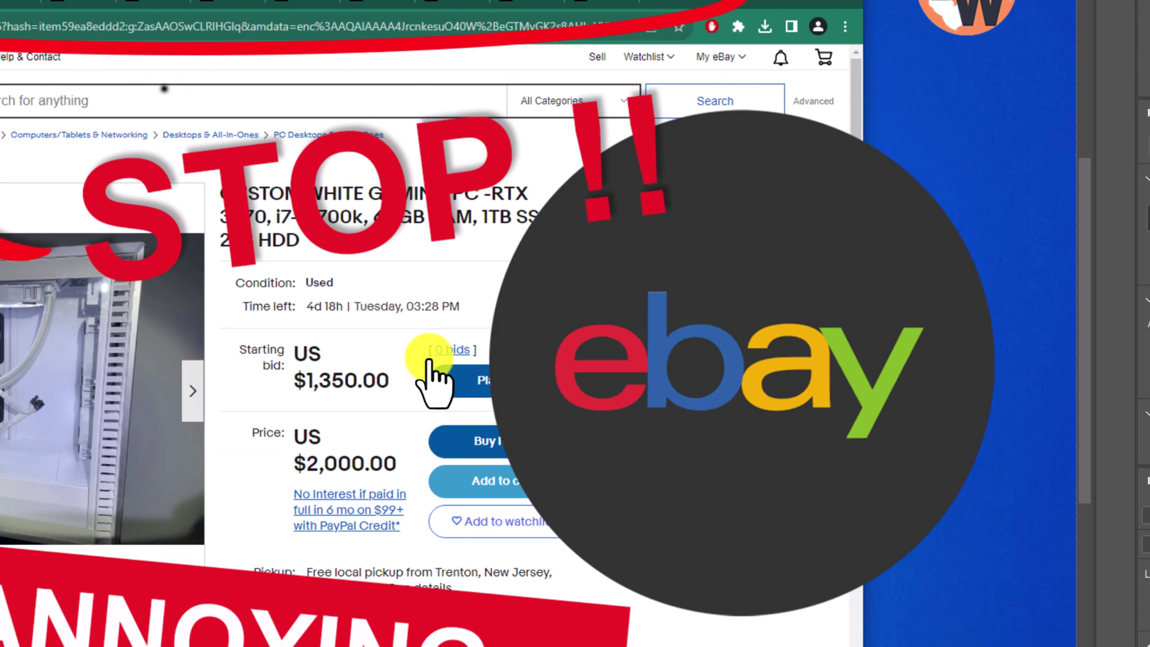